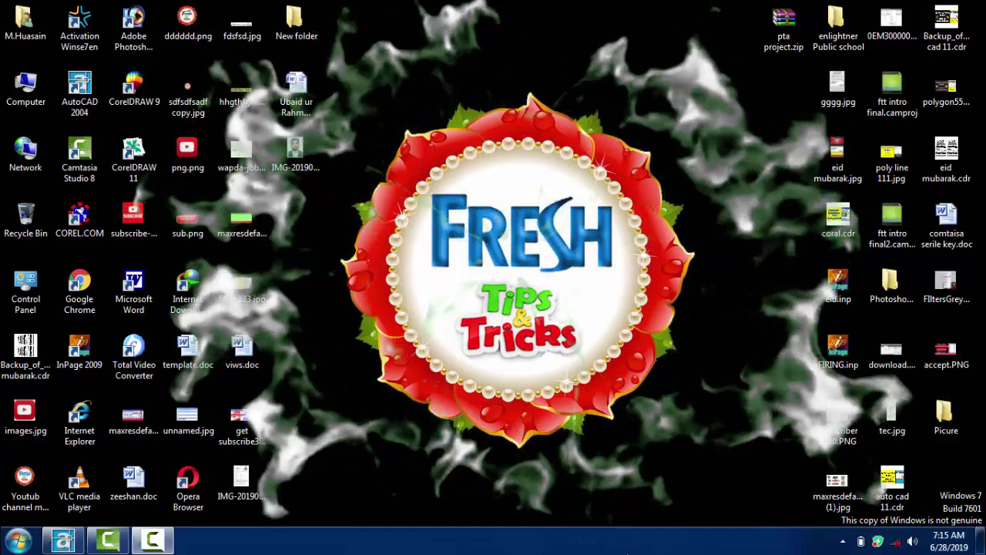
Step: Bring the blank Drawing1 window in AutoCAD 2004 to the front from the taskbar
left_click(66, 543)
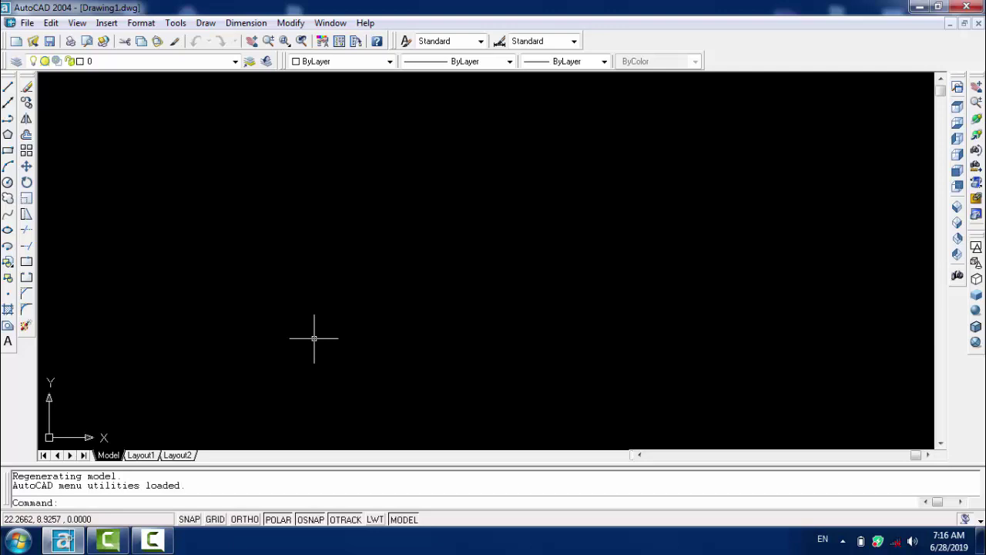
Step: Start the LINE command (L) with the first corner at 2,2 and dismiss the colour-scheme warning
type("l")
key("Return")
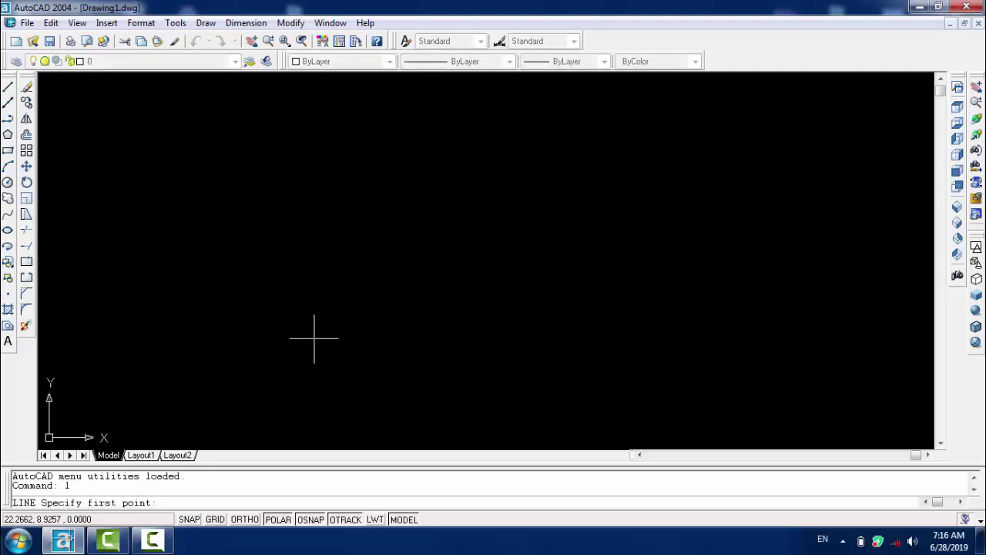
type("2,")
type("2")
key("Return")
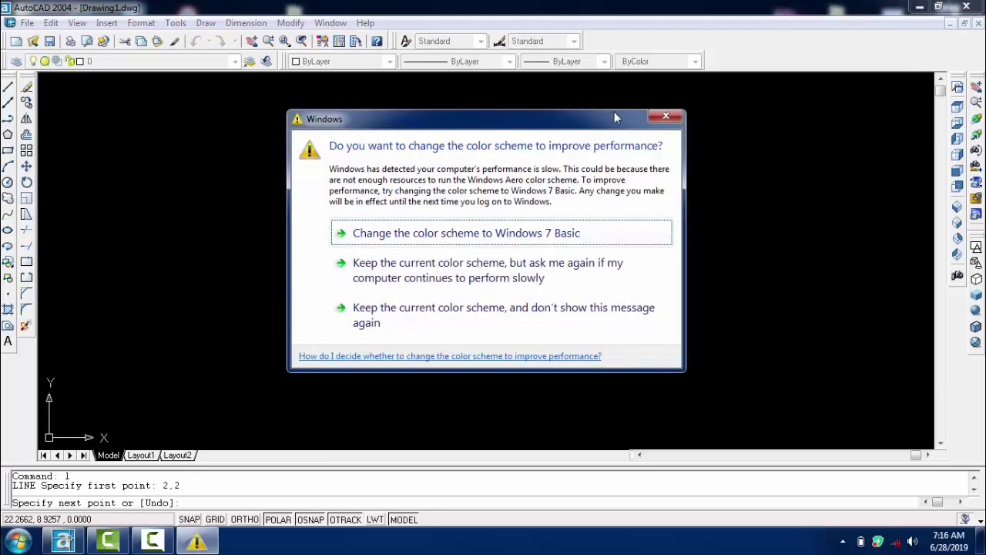
left_click(666, 116)
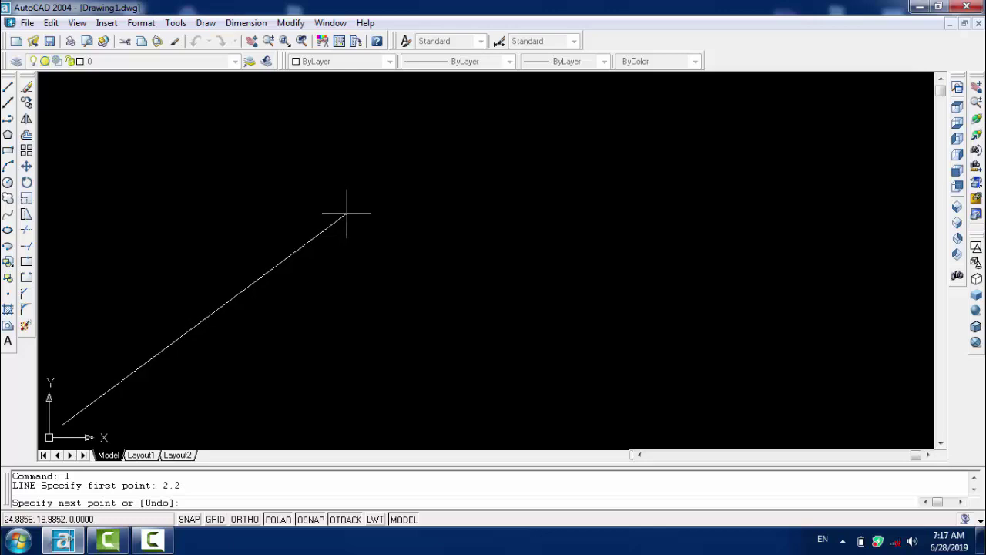
Step: Draw the edges through 10,2, 10,6 and 2,6, closing back at 2,2
type("1")
type("0,")
type("2")
key("Return")
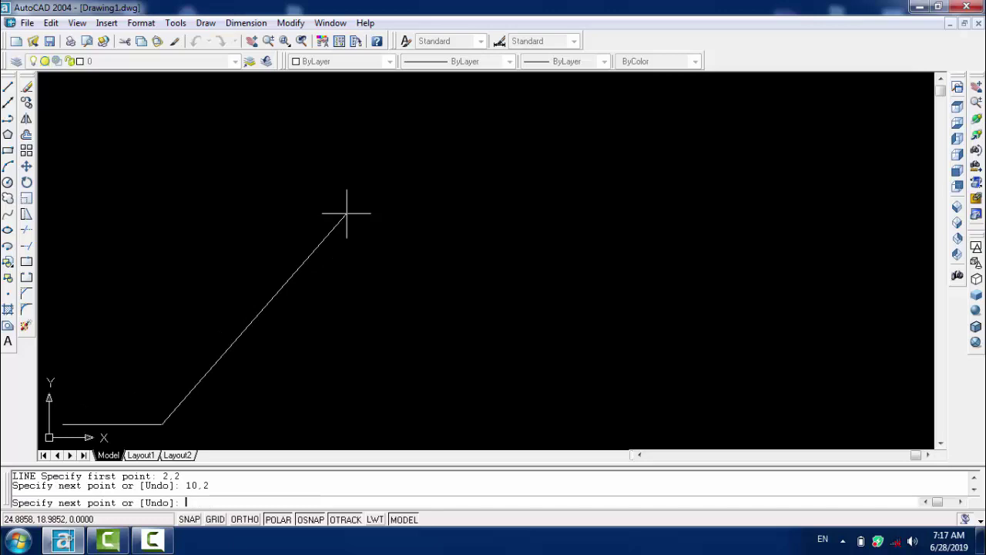
type("1")
type("0")
type(",6")
key("Return")
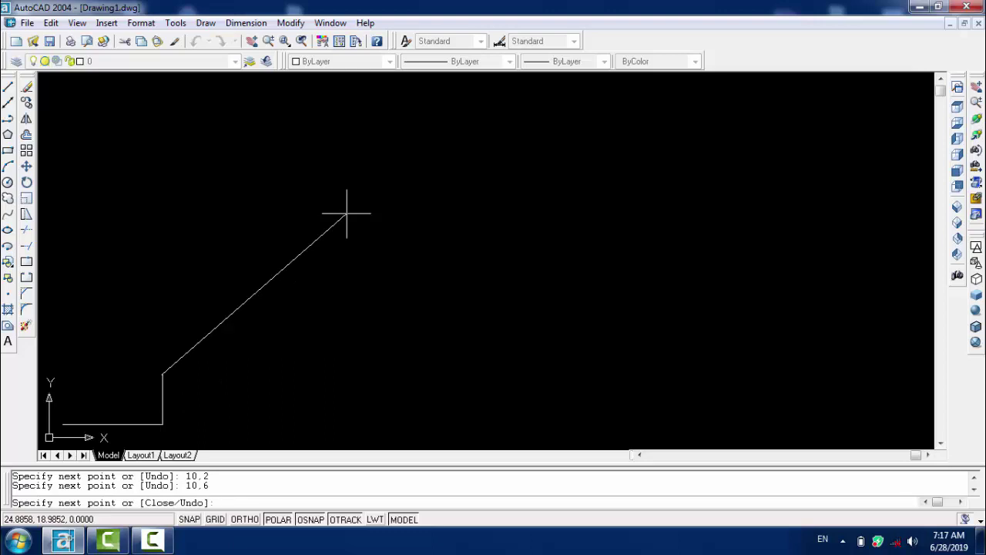
type("2")
type(",6")
key("Return")
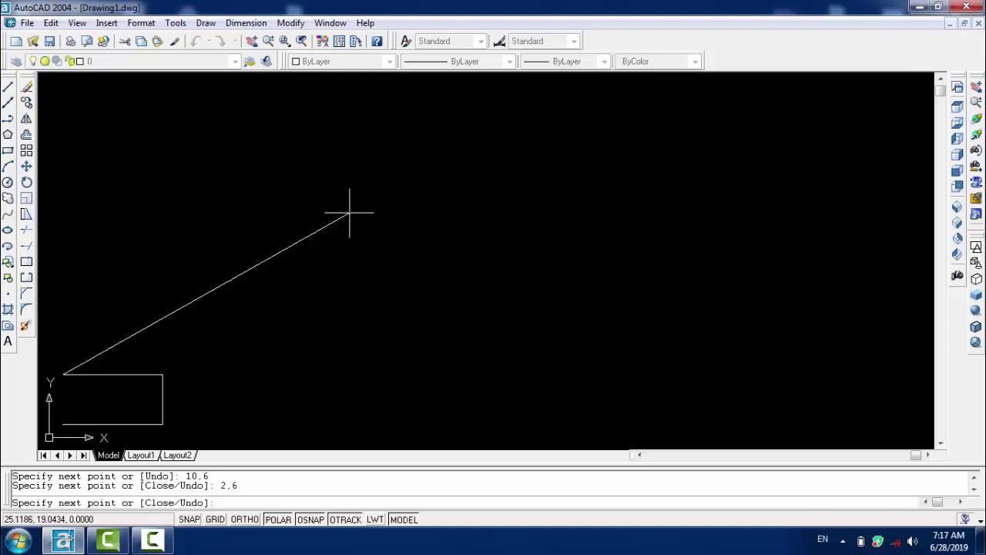
type("2,")
type("2")
key("Return")
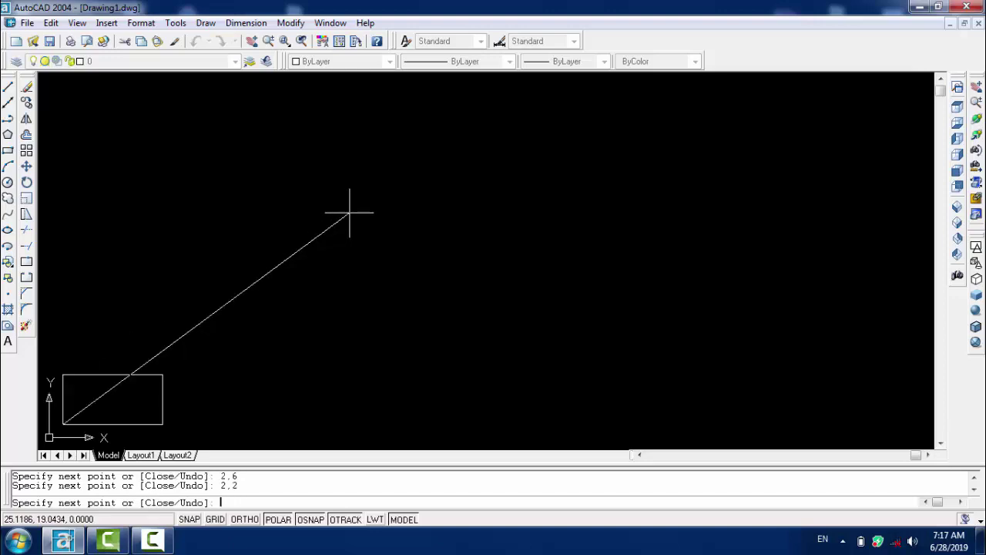
Step: End LINE, Zoom Extents, zoom out slightly and dismiss the colour-scheme warning
key("Return")
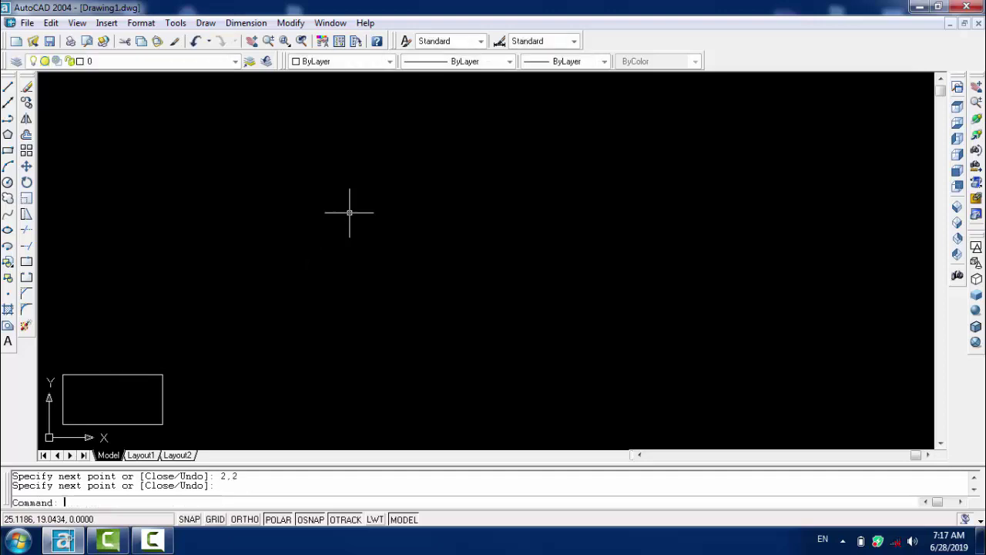
type("z")
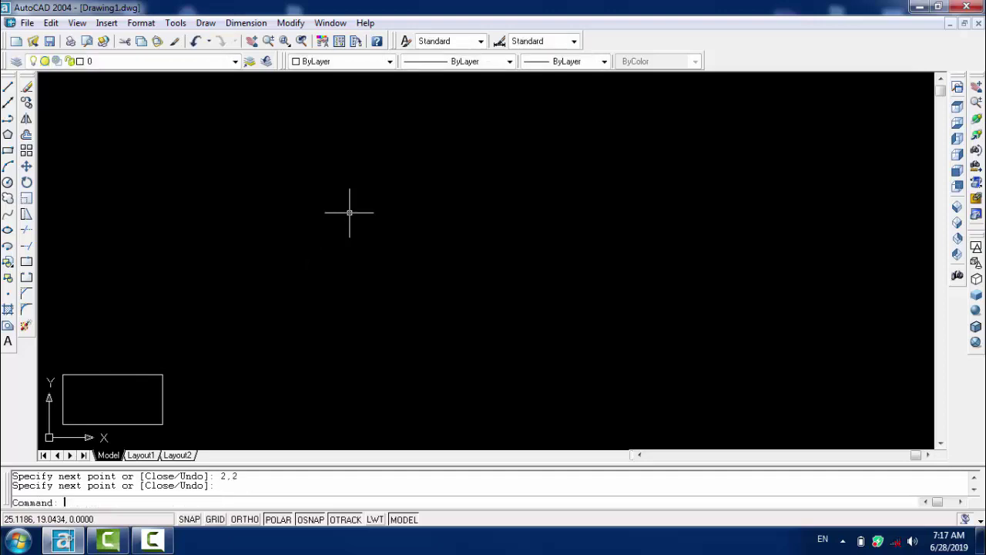
key("Return")
type("e")
key("Return")
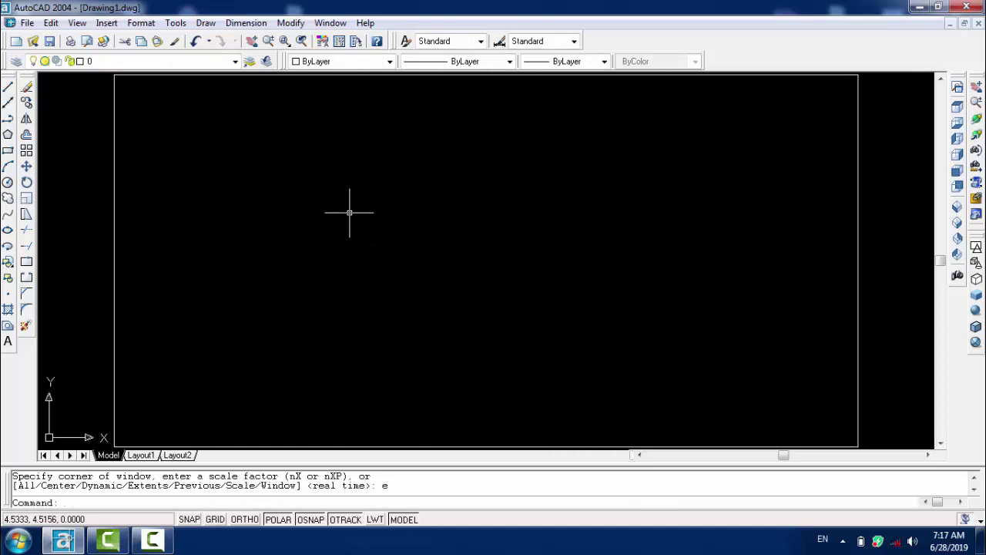
scroll(352, 212, "down", 2)
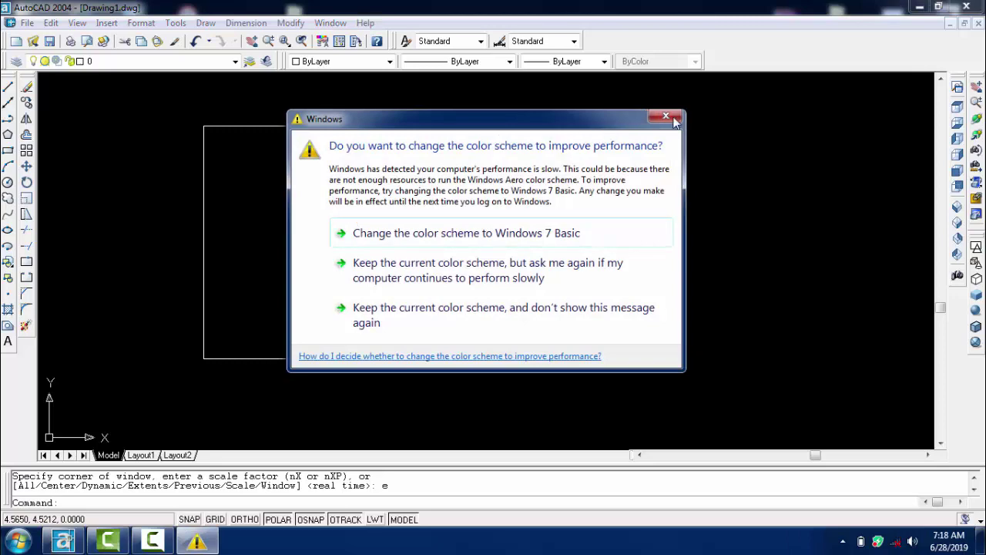
left_click(669, 118)
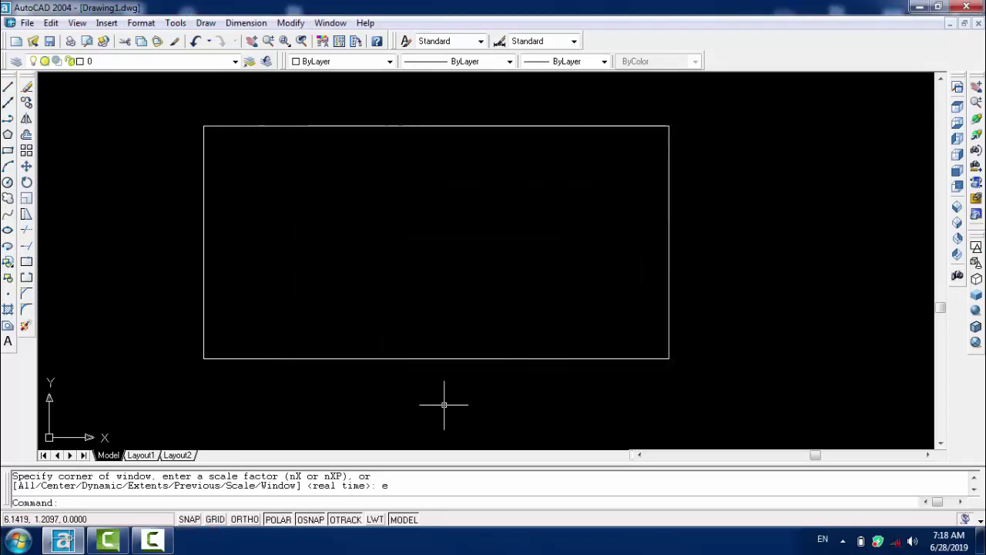